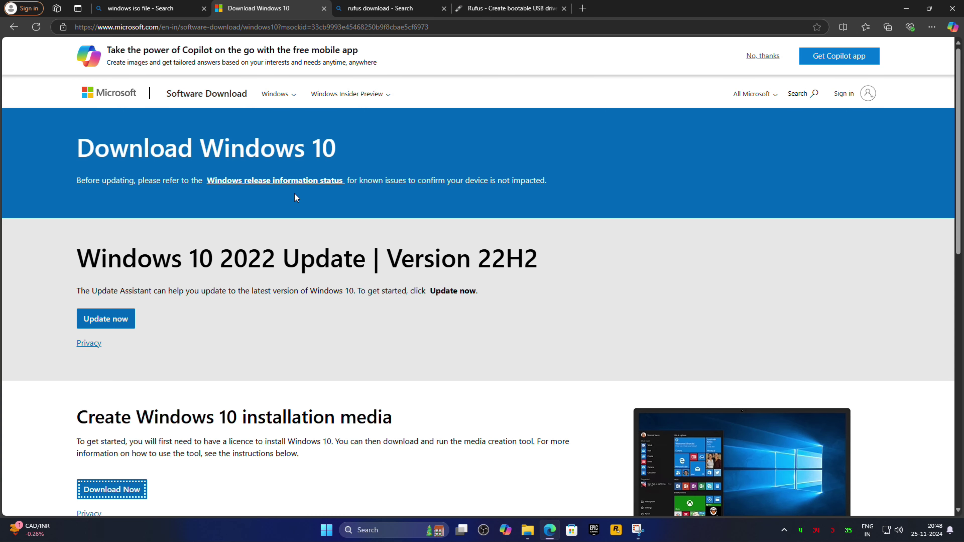
Step: Locate the media creation tool download under Create Windows 10 installation media on the Download Windows 10 page
scroll(295, 194, down, 5)
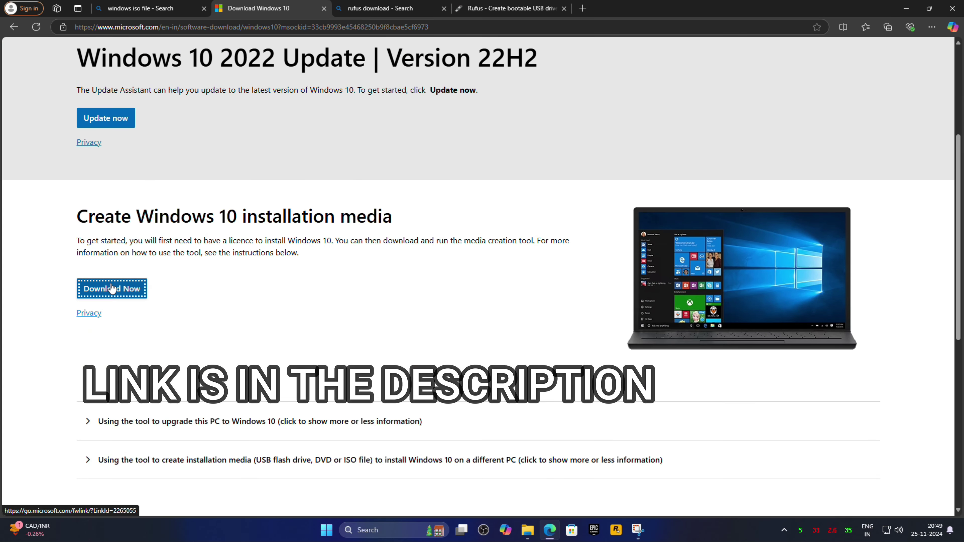
click(932, 27)
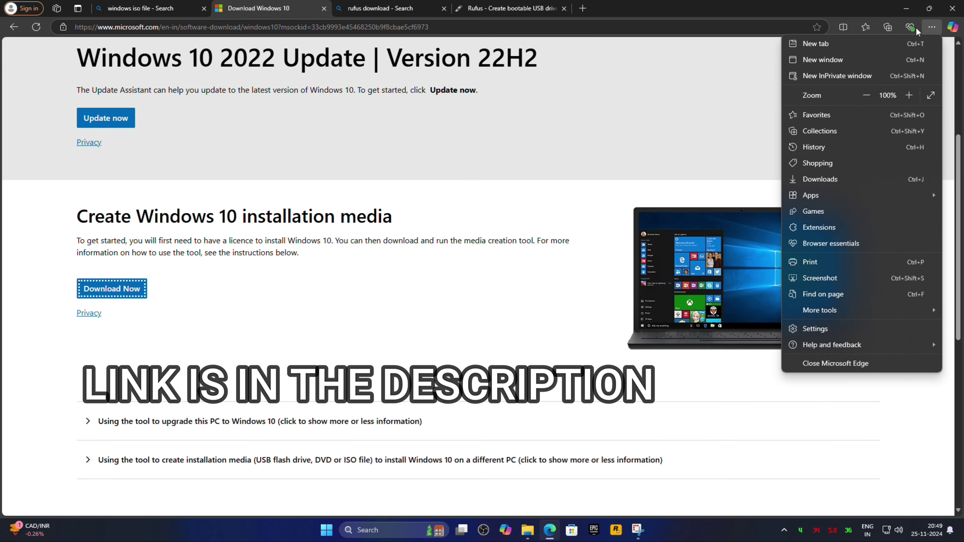
click(592, 130)
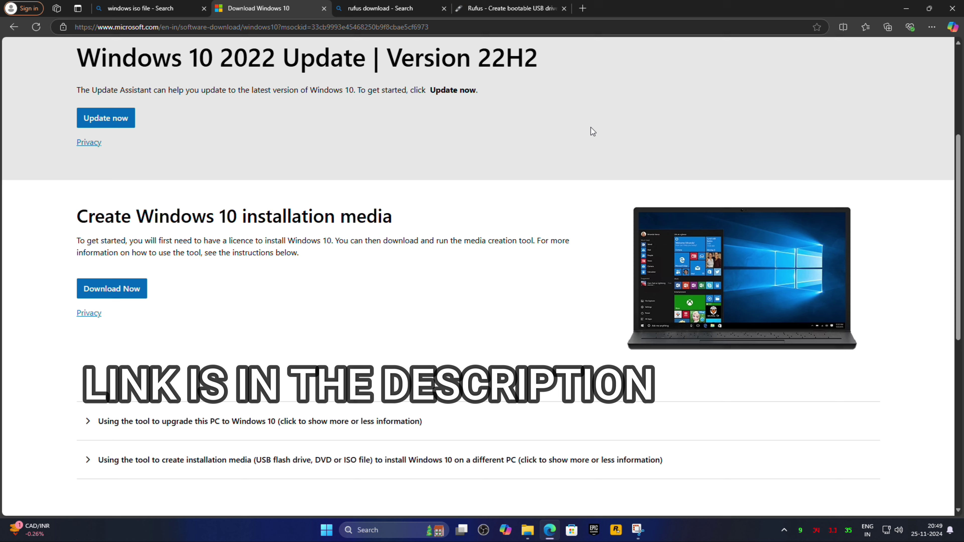
Step: Go from the Rufus search results to the Rufus website and view the latest releases in its Download section
click(378, 10)
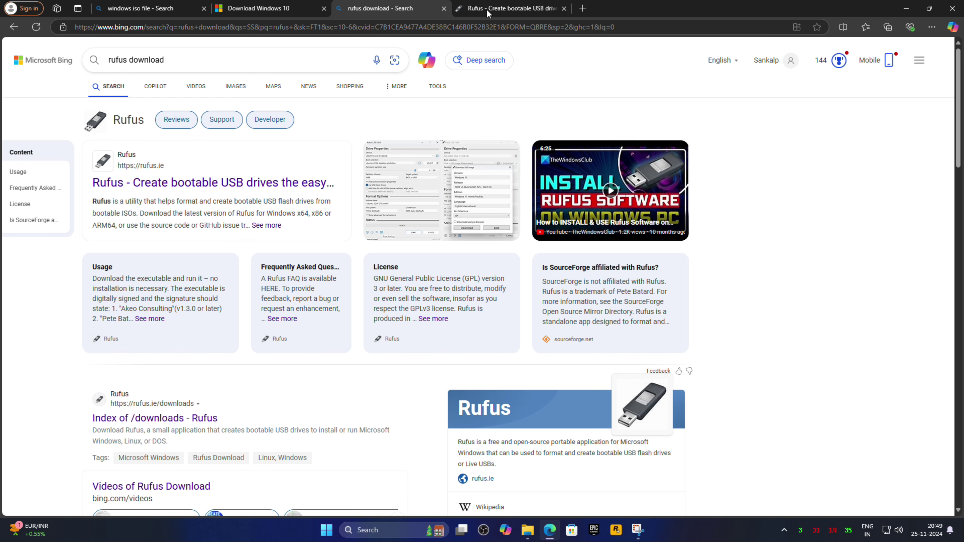
click(553, 13)
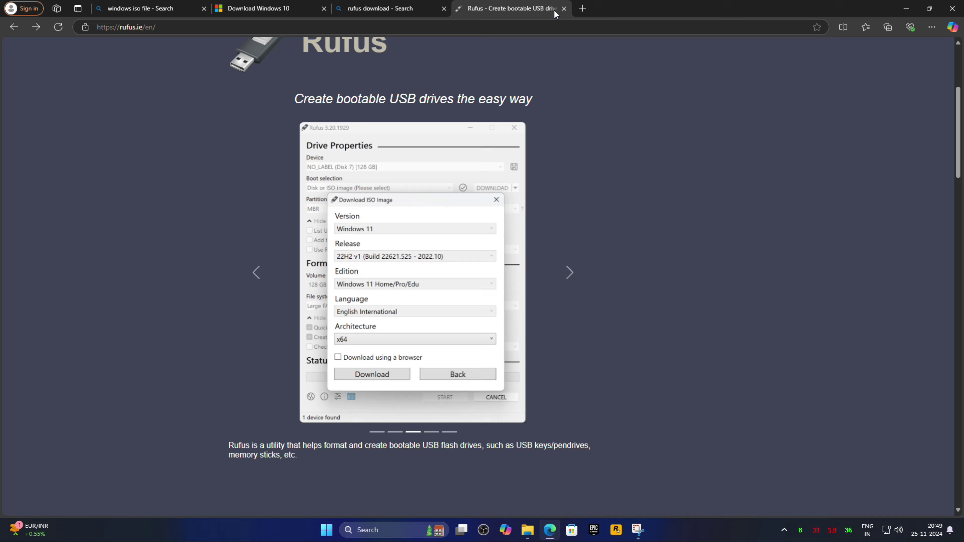
scroll(491, 212, down, 5)
scroll(494, 219, up, 5)
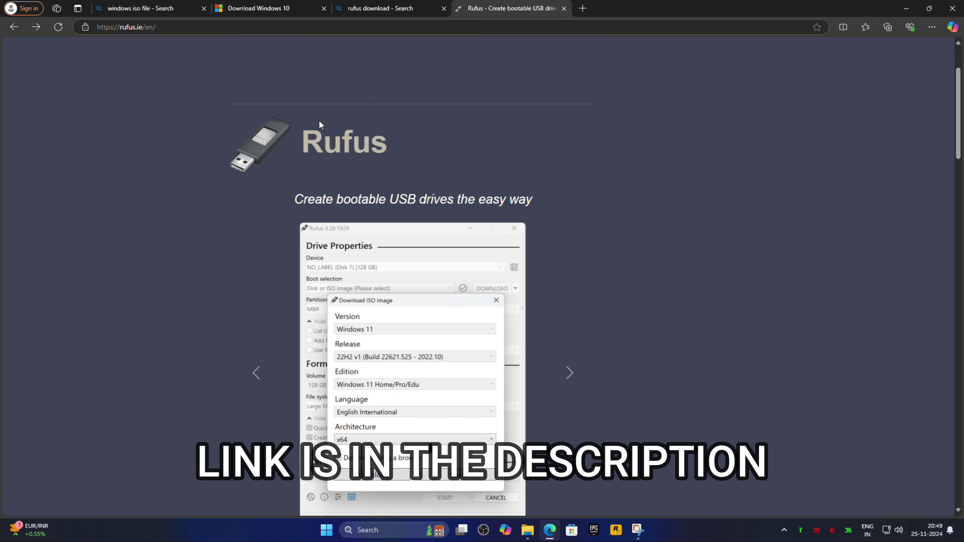
scroll(371, 228, down, 4)
scroll(371, 230, down, 10)
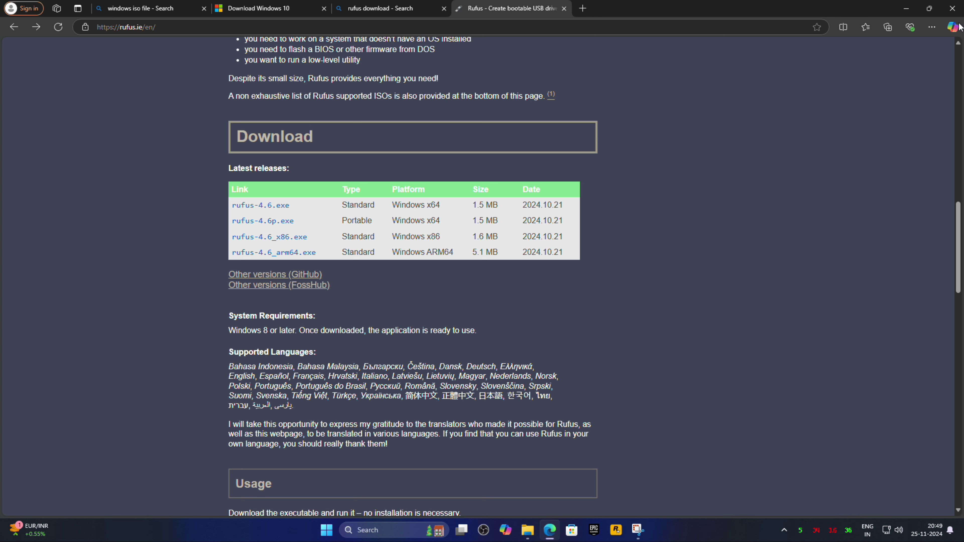
Step: Run MediaCreationTool_22H2 from the BOOTABLE PENDRIVE (I:) drive and clear the other windows from the desktop
click(905, 8)
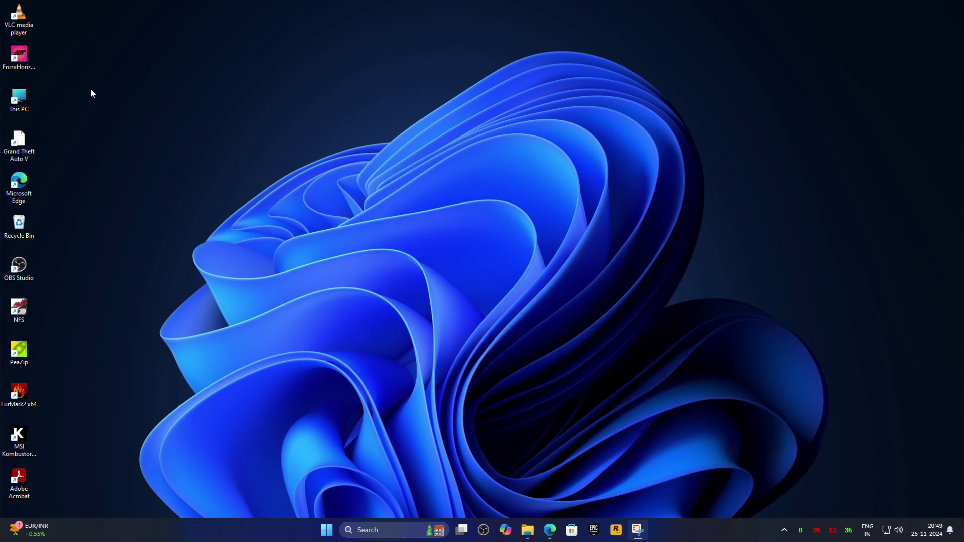
double_click(18, 98)
click(279, 119)
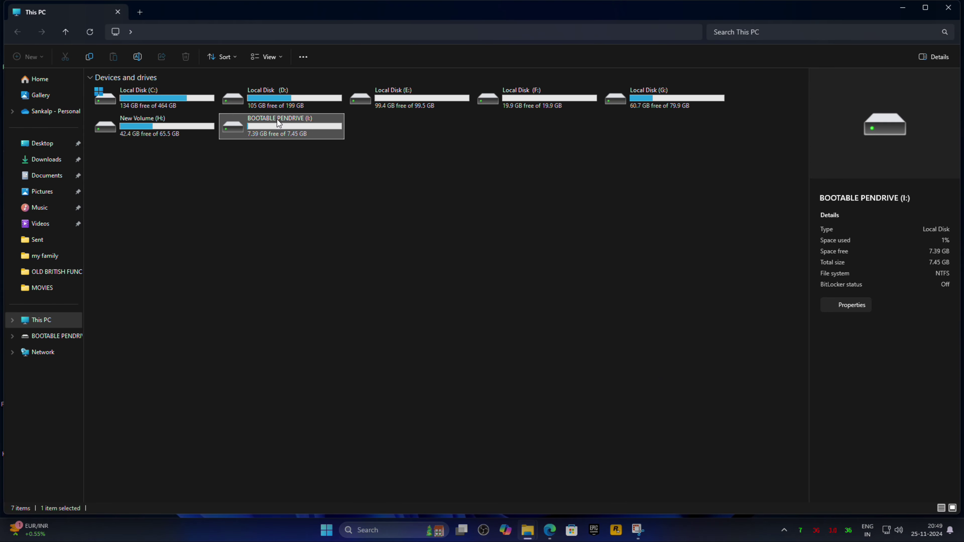
double_click(278, 121)
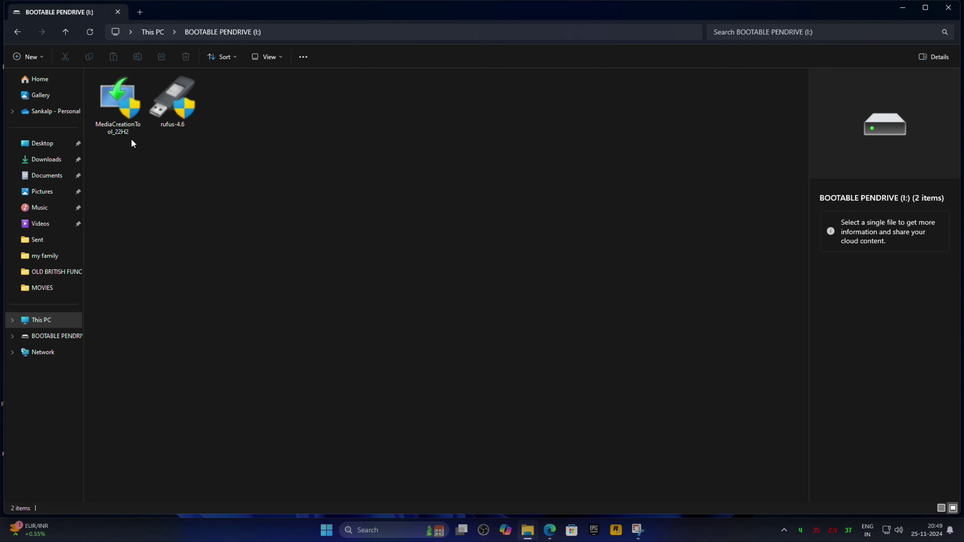
click(127, 99)
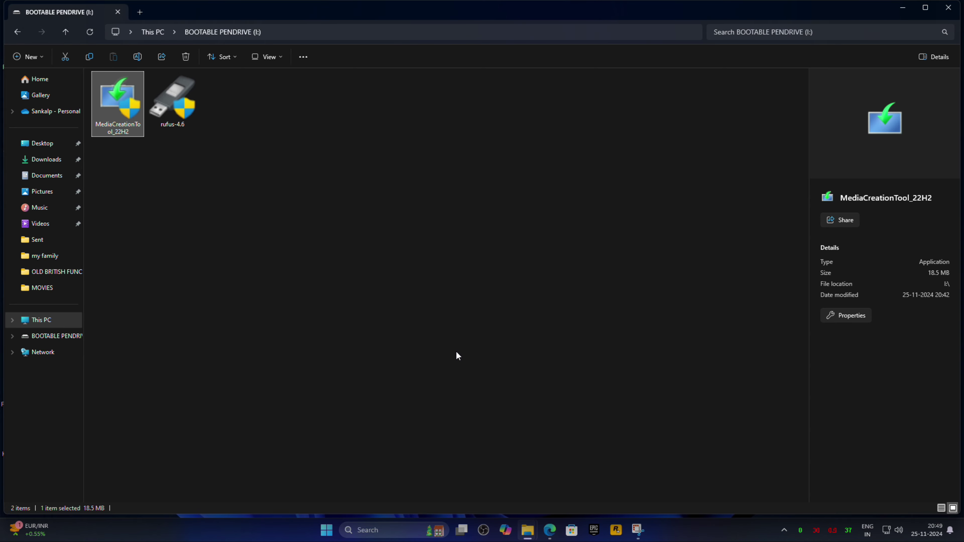
click(902, 8)
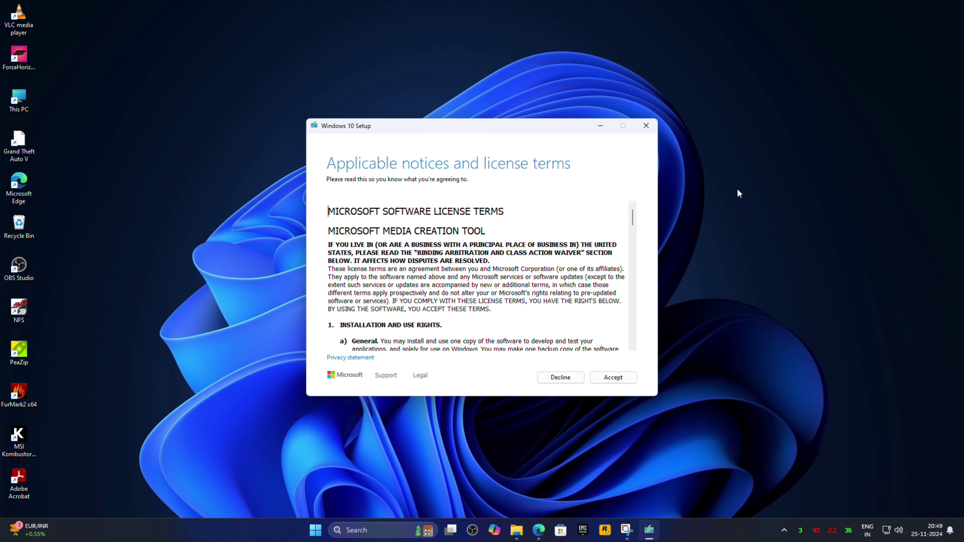
Step: Accept the license terms in Windows 10 Setup and choose to create installation media for another PC
scroll(615, 273, down, 10)
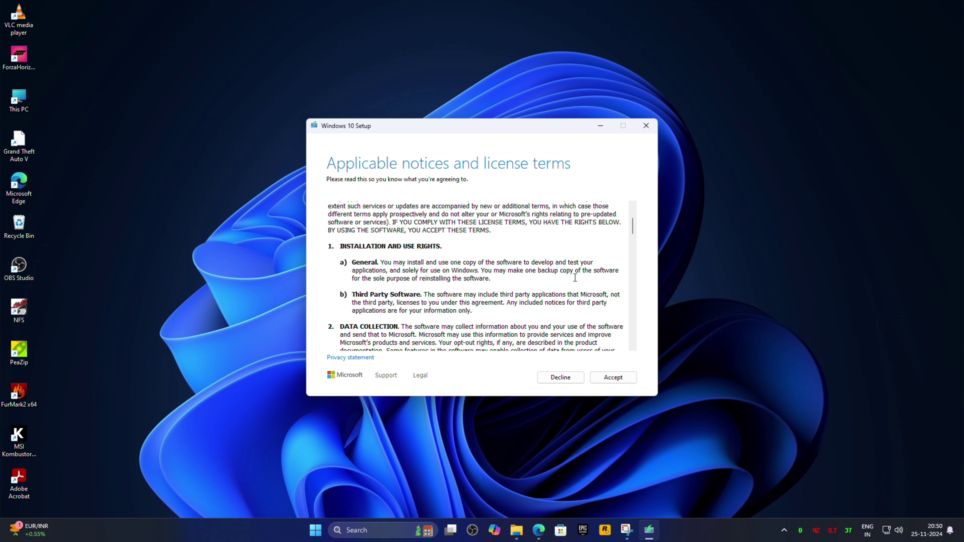
scroll(570, 289, down, 15)
click(613, 378)
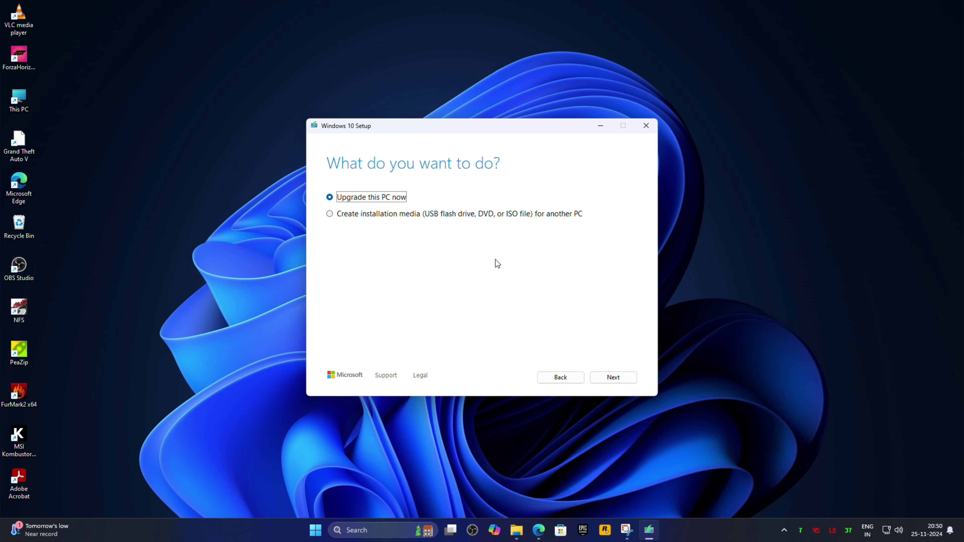
click(330, 214)
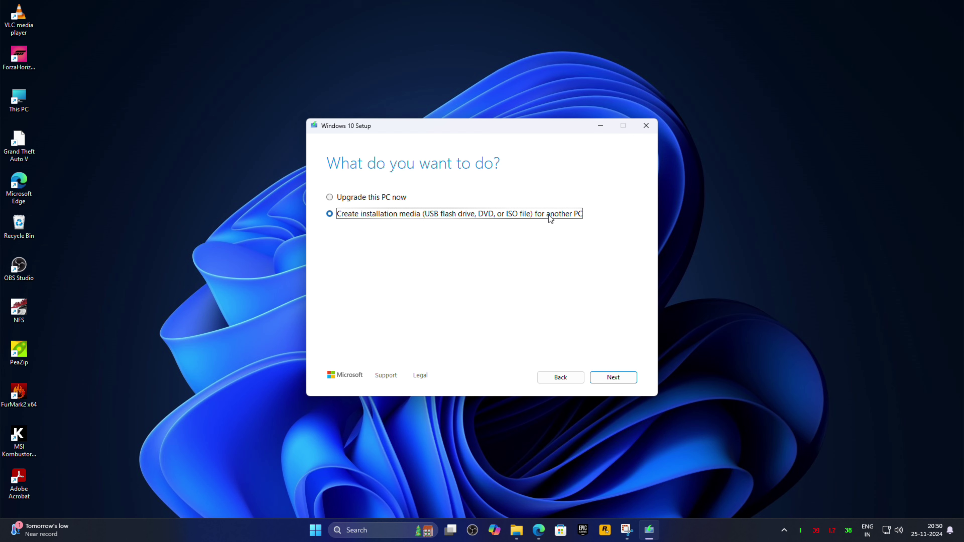
click(613, 377)
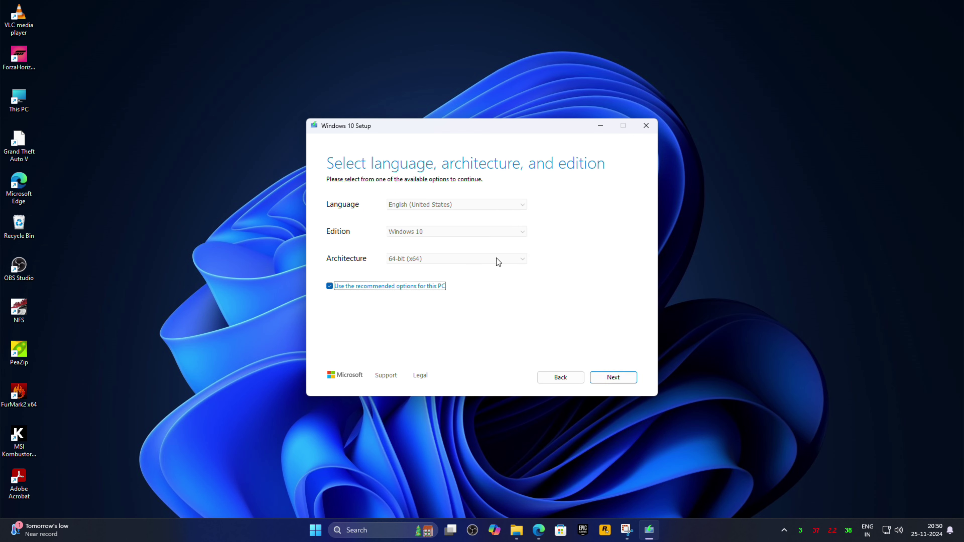
Step: Turn off the recommended options in the setup and check this PC's system type in its device specifications
click(329, 287)
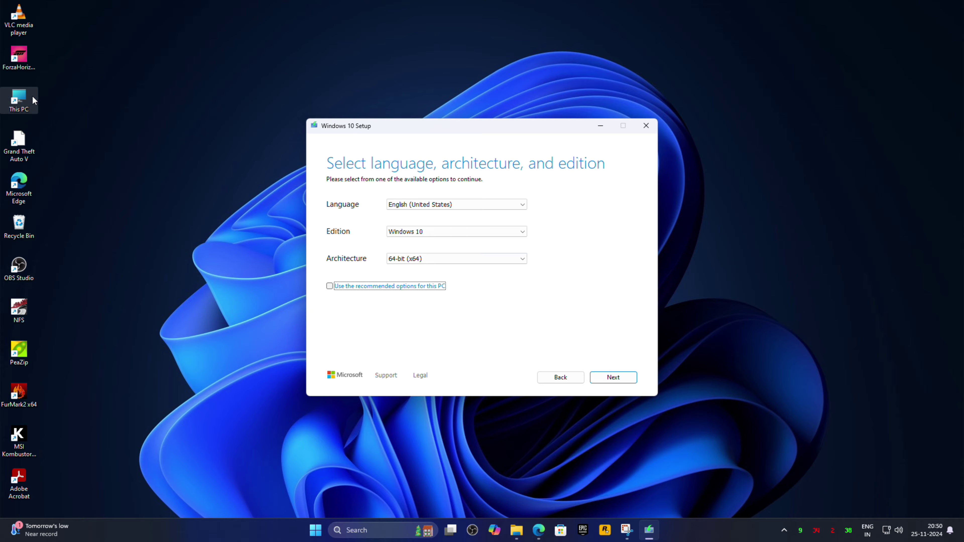
click(11, 98)
double_click(11, 98)
right_click(451, 278)
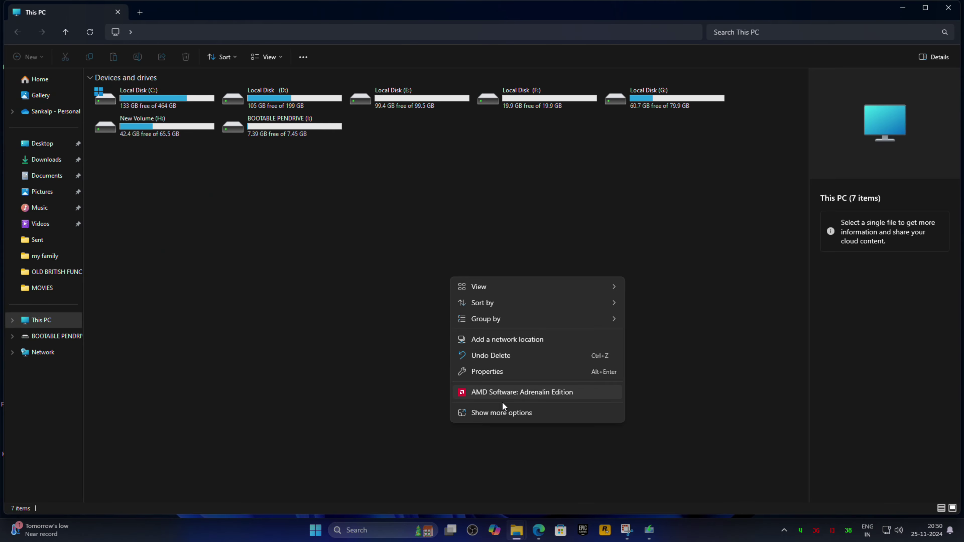
click(495, 371)
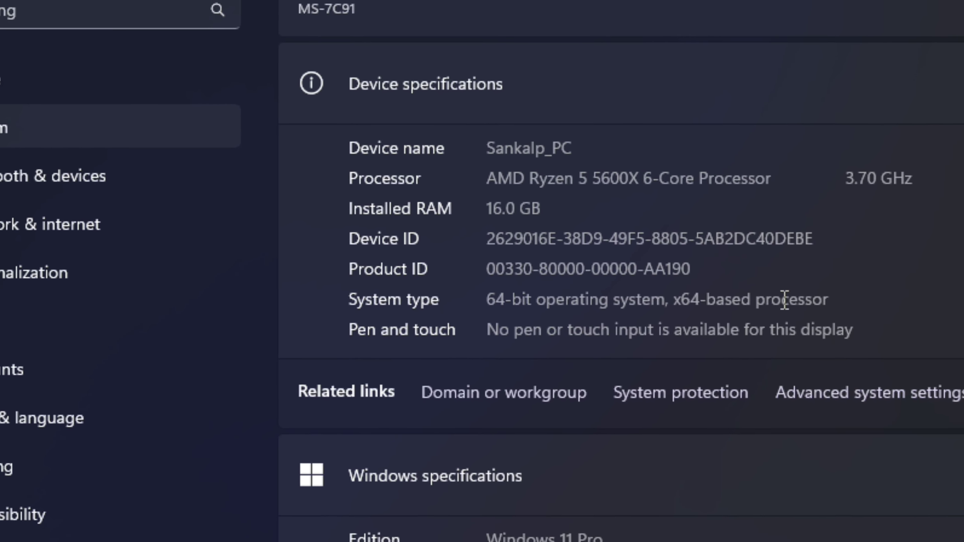
drag(831, 300, 437, 301)
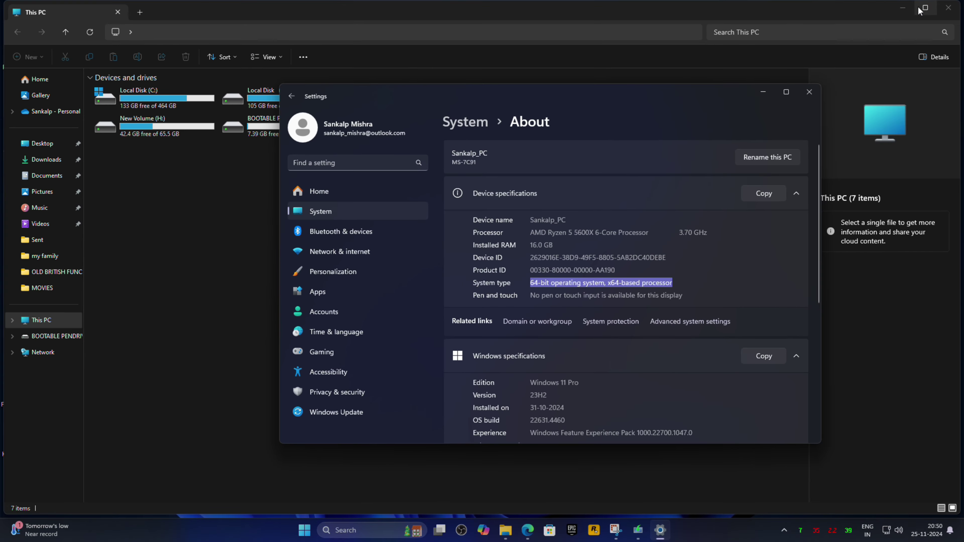
click(899, 7)
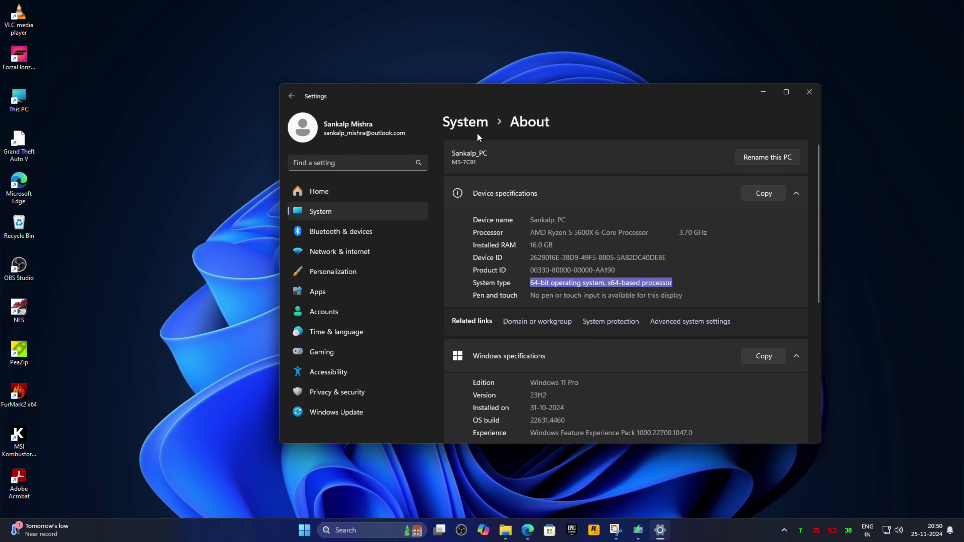
click(763, 92)
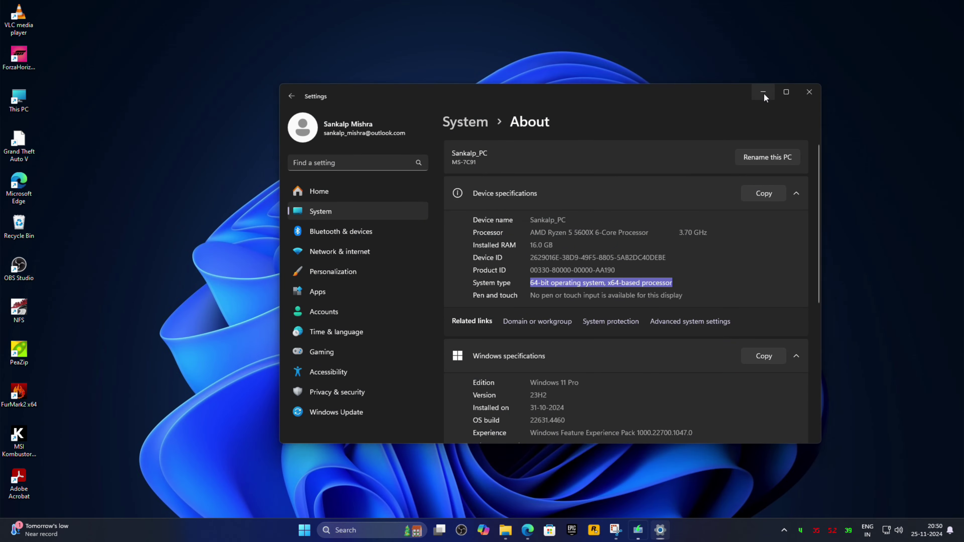
Step: Turn the recommended options for this PC back on and choose ISO file as the media to use
click(329, 285)
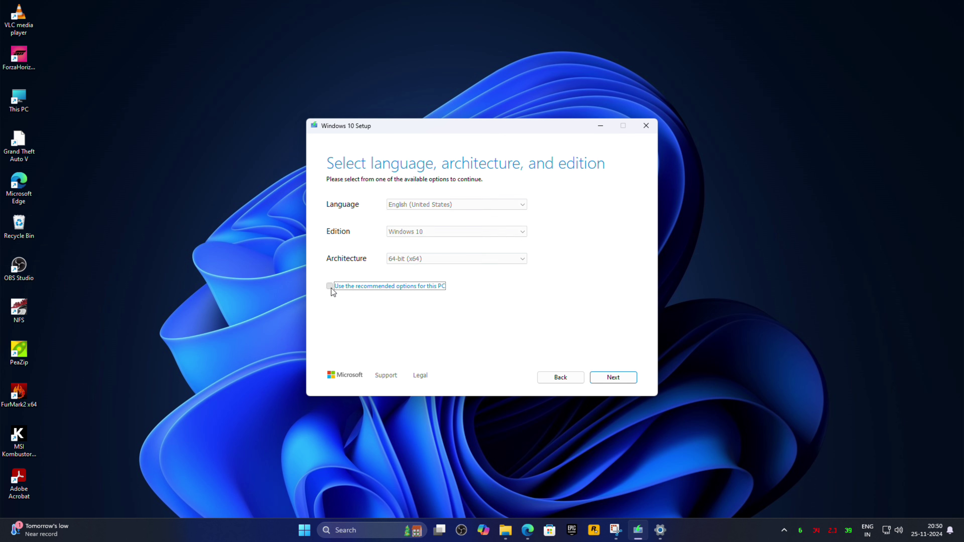
click(613, 378)
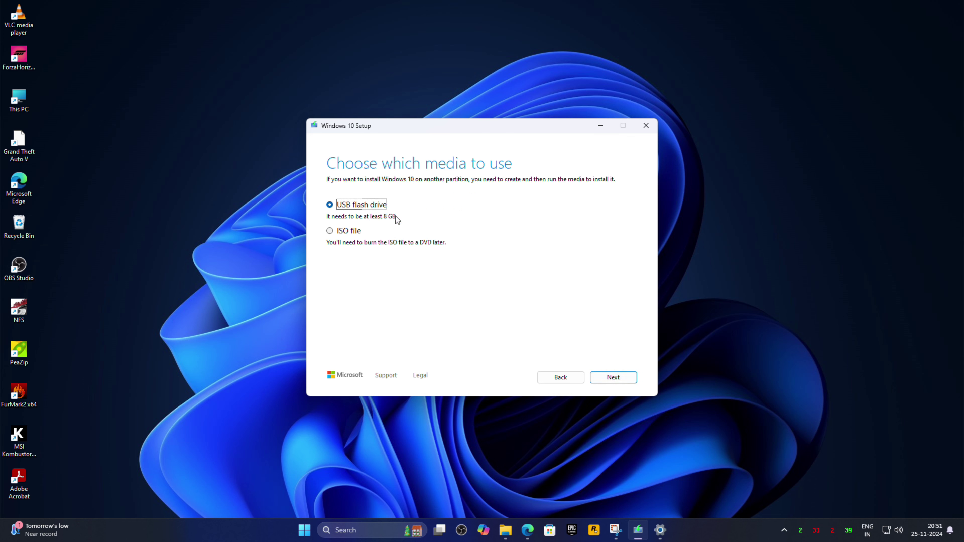
click(332, 232)
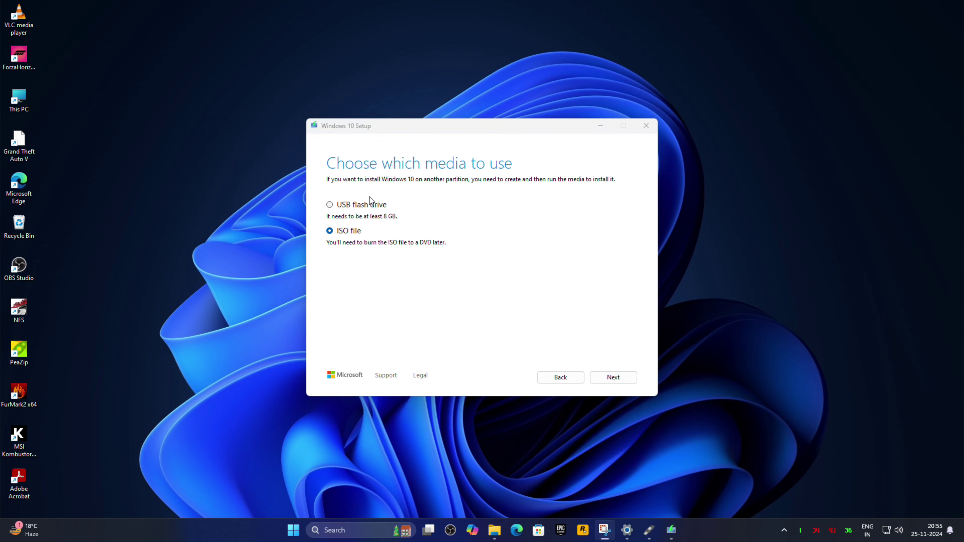
click(613, 377)
Step: Save the ISO file as Windows on Local Disk (F:)
scroll(371, 261, down, 4)
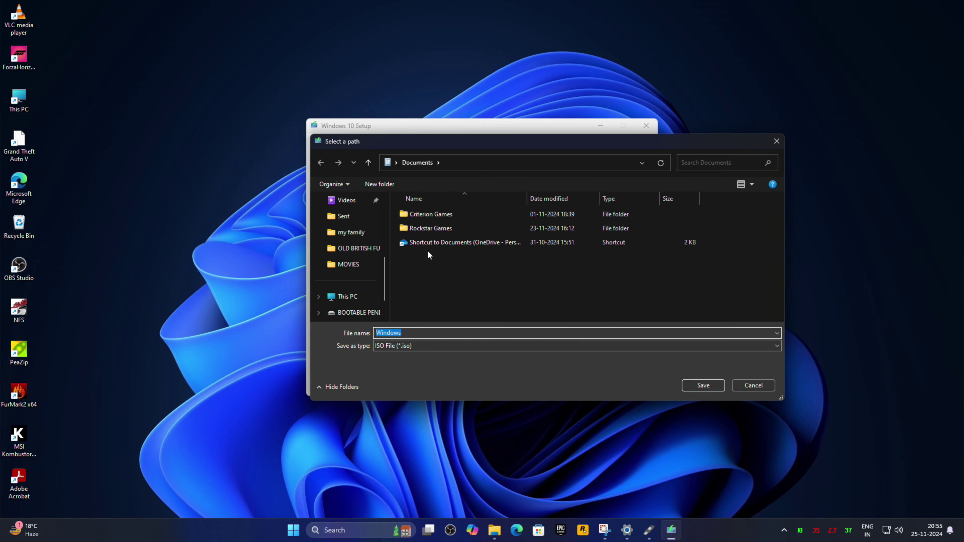
scroll(351, 266, down, 2)
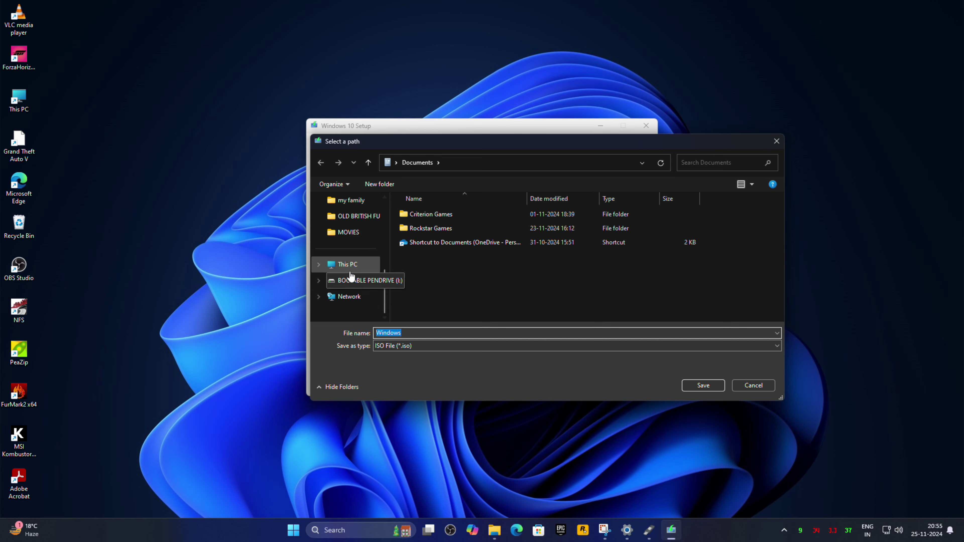
click(346, 264)
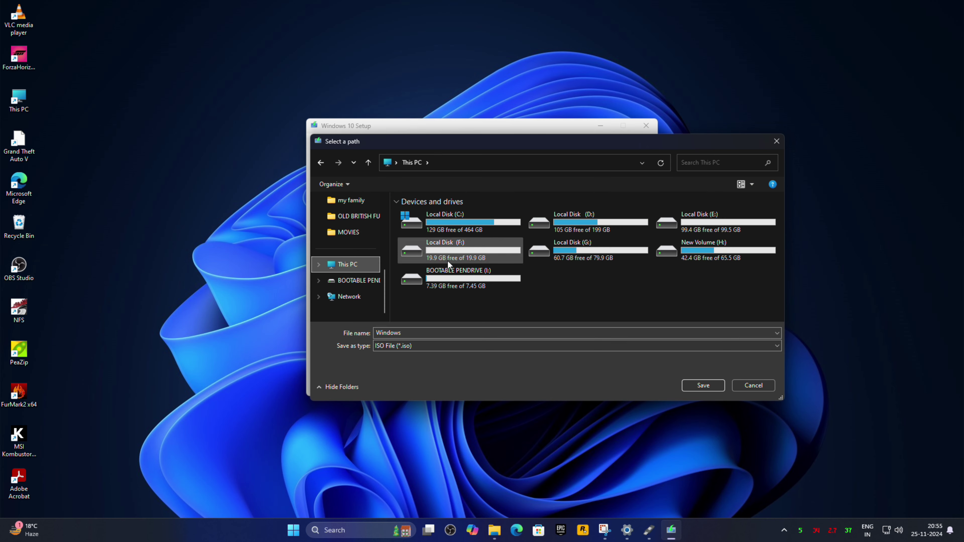
double_click(454, 252)
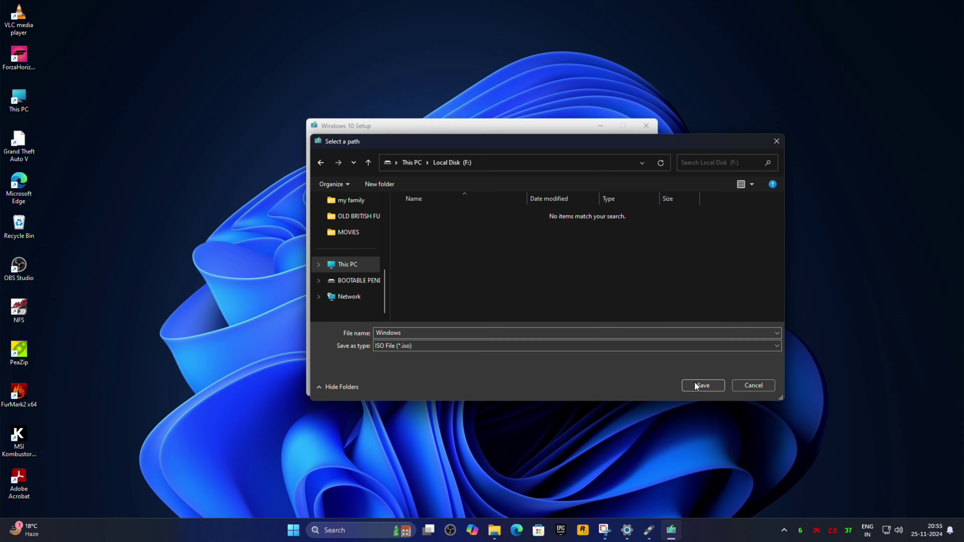
click(702, 385)
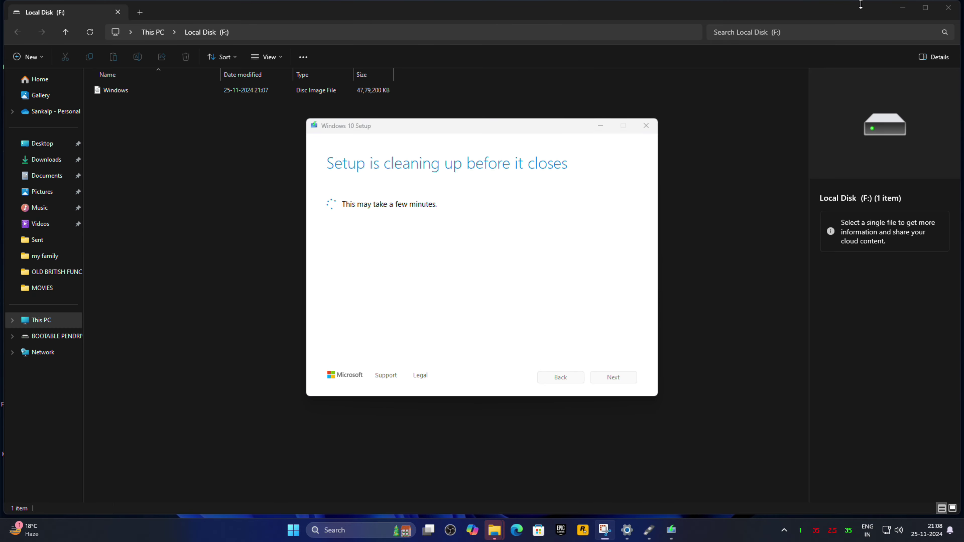
Step: Run rufus-4.6 from Local Disk (F:)
click(902, 7)
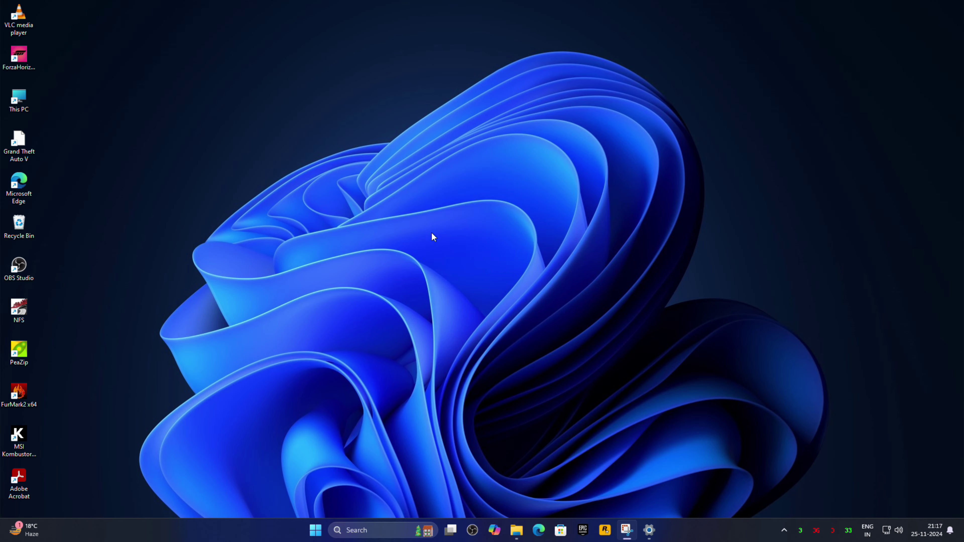
click(20, 95)
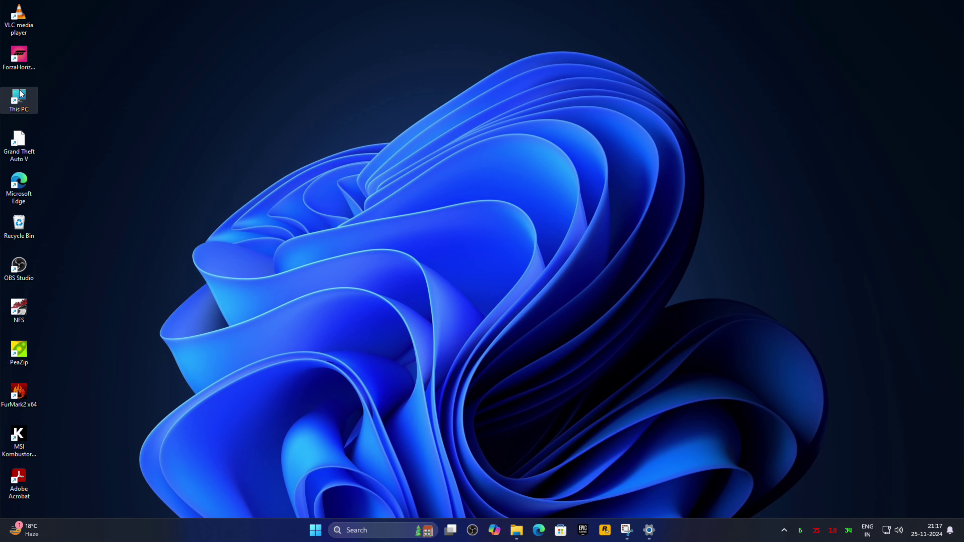
double_click(20, 95)
click(296, 126)
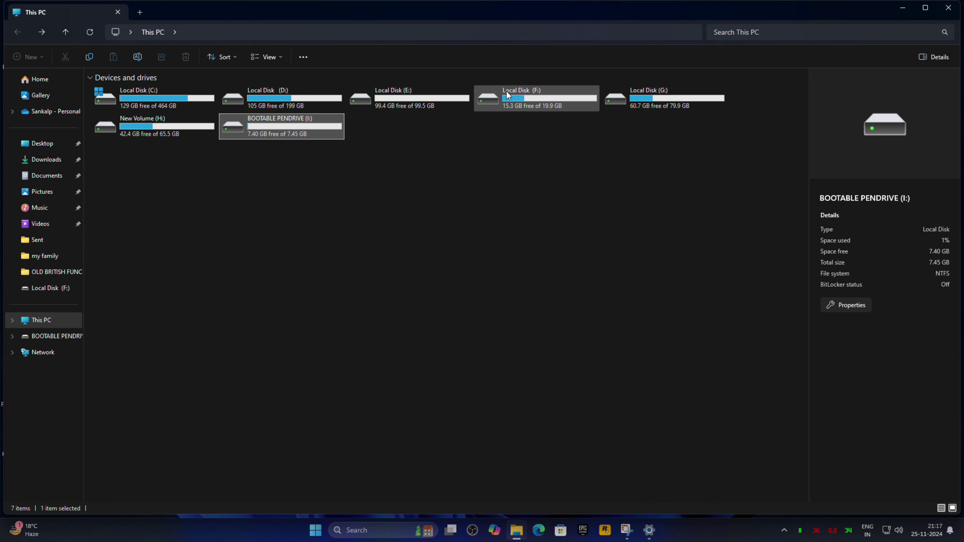
double_click(565, 95)
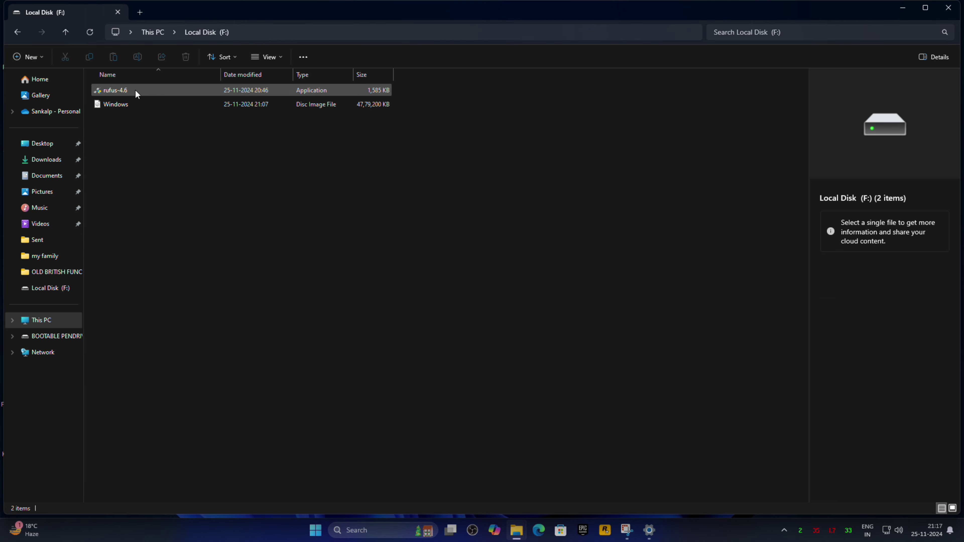
click(136, 93)
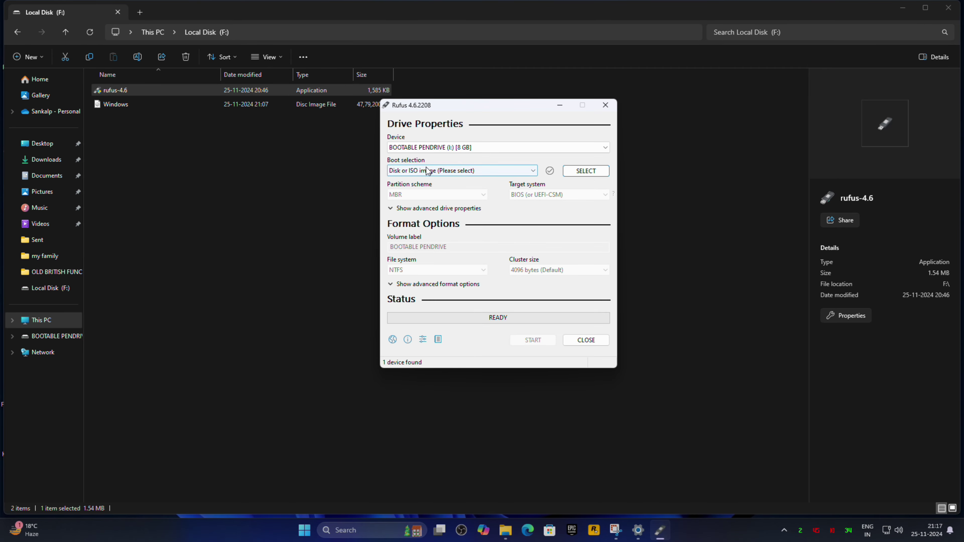
Step: Load the Windows disc image from Local Disk (F:) as the boot selection for the 8 GB BOOTABLE PENDRIVE device
click(482, 149)
click(441, 158)
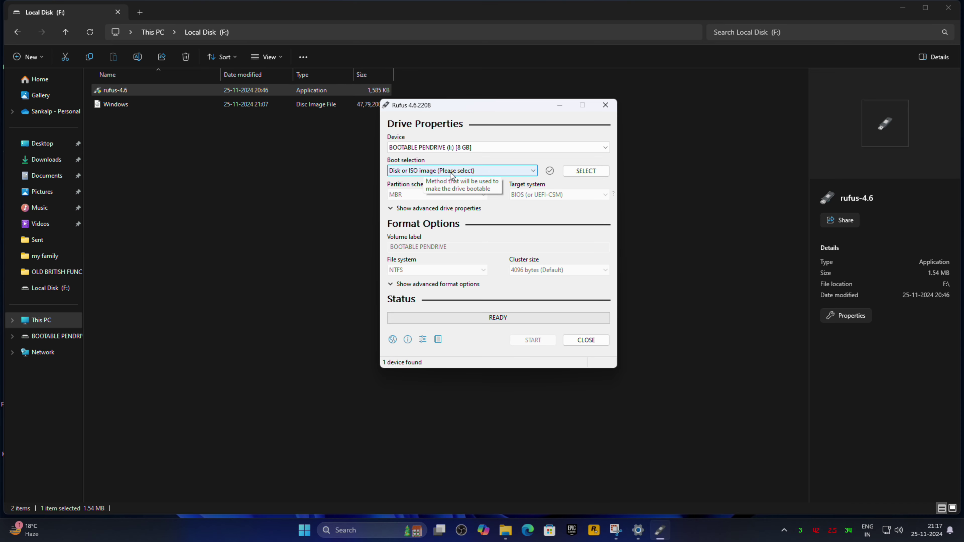
click(581, 170)
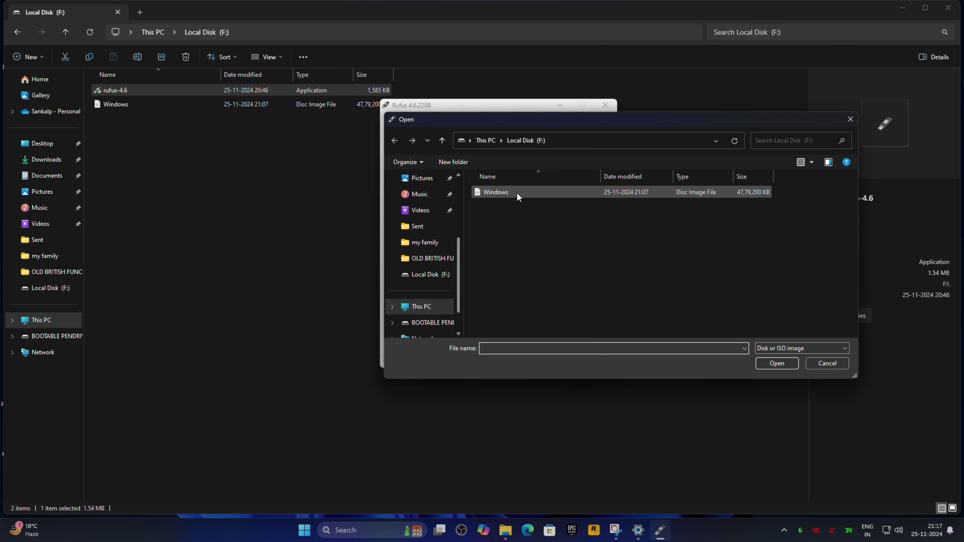
click(500, 193)
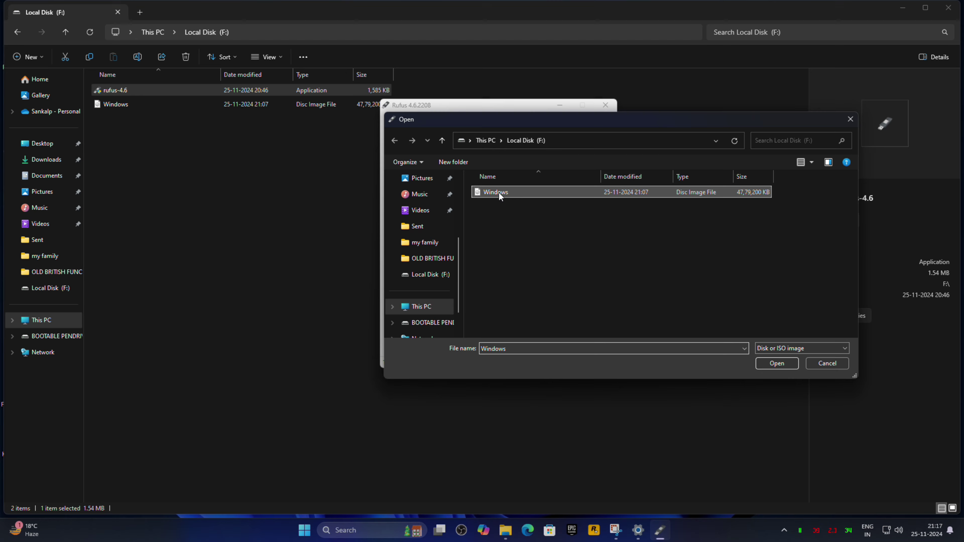
click(772, 363)
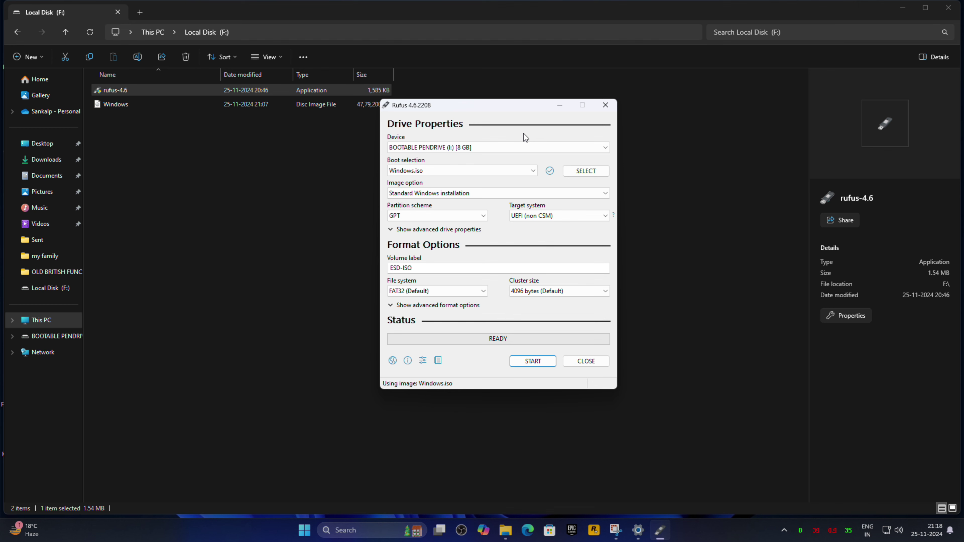
Step: Write Windows.iso to the pendrive with the GPT partition scheme and FAT32 file system, then close Rufus once it finishes
click(532, 361)
click(519, 297)
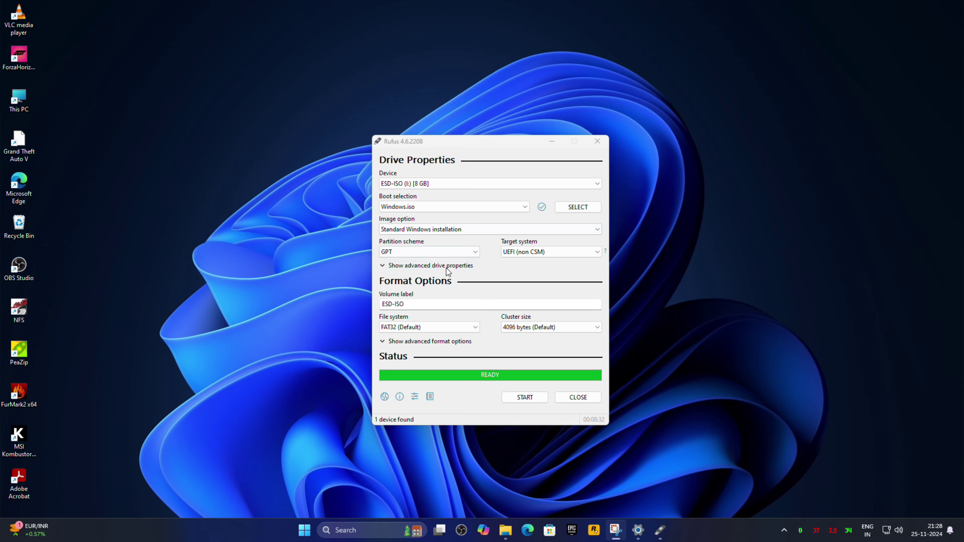
click(507, 376)
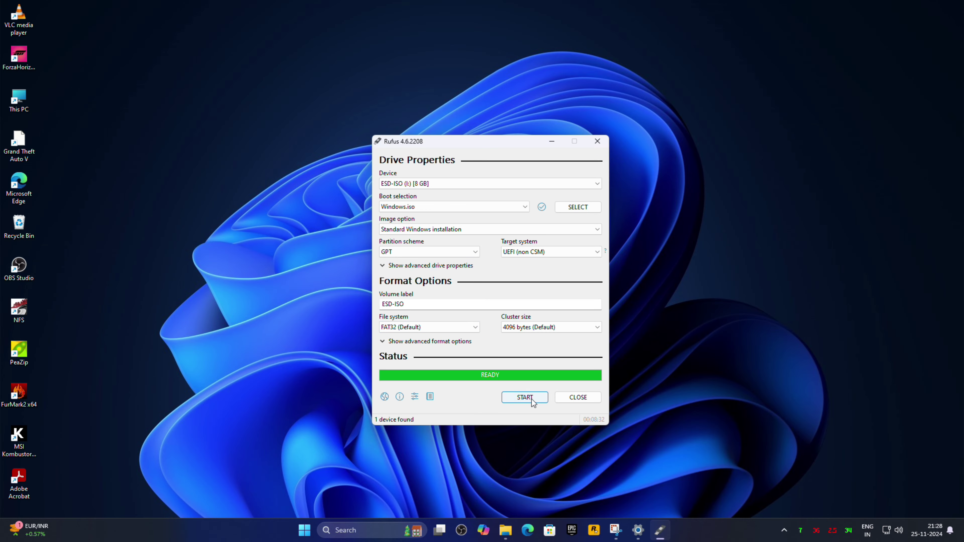
click(578, 397)
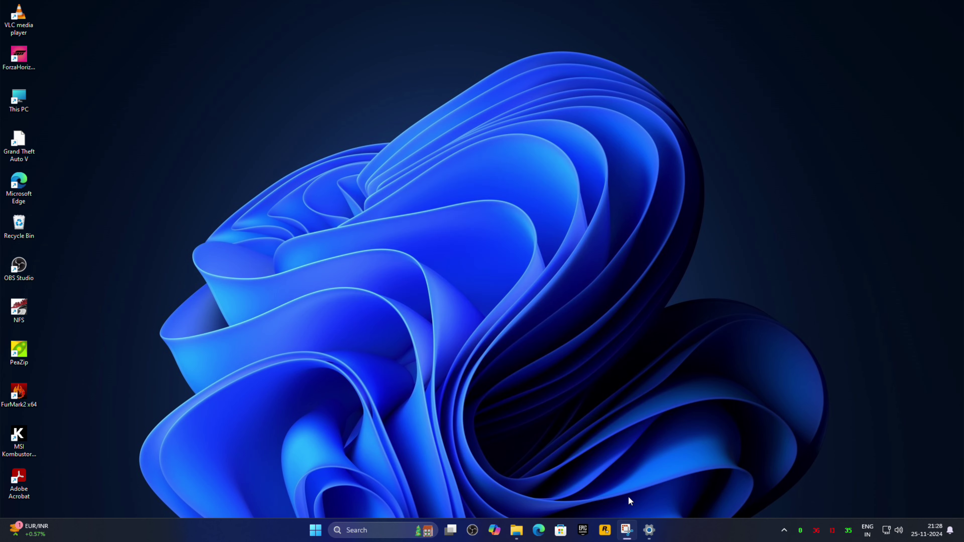
Step: Examine the contents of the ESD-ISO (I:) drive in File Explorer, then minimize the window
double_click(28, 110)
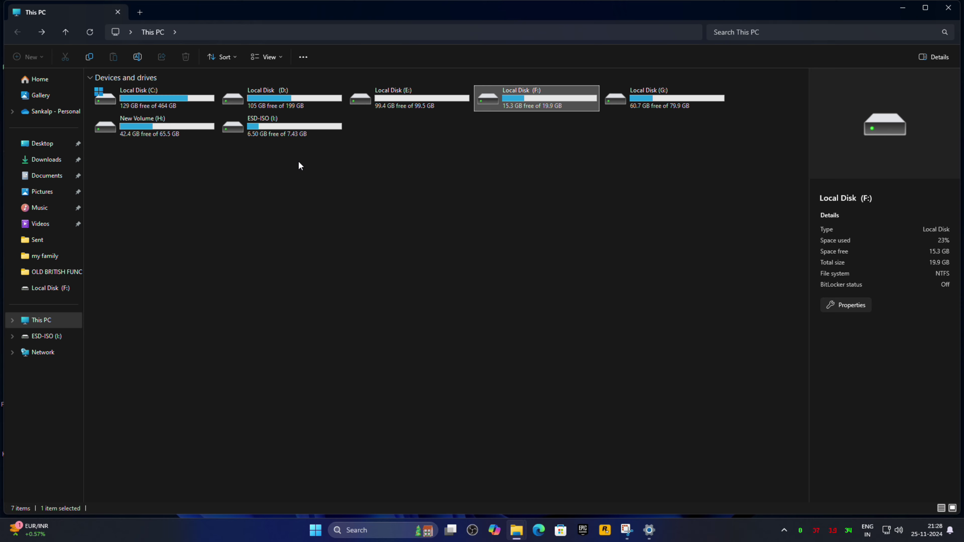
double_click(302, 132)
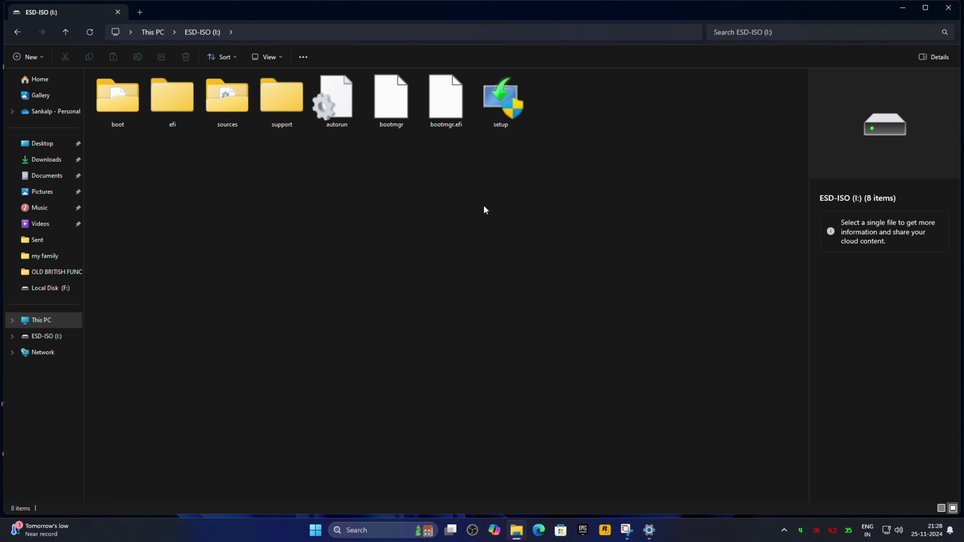
click(902, 7)
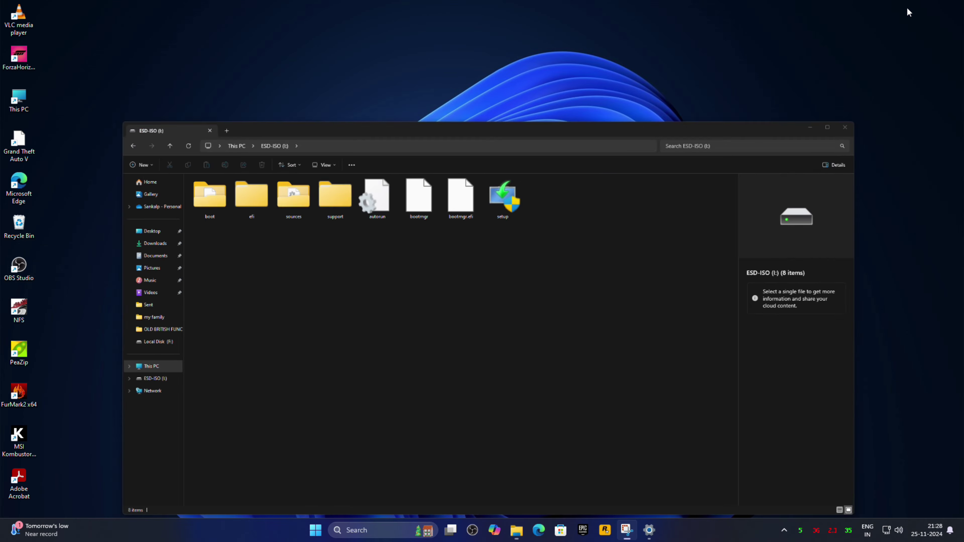